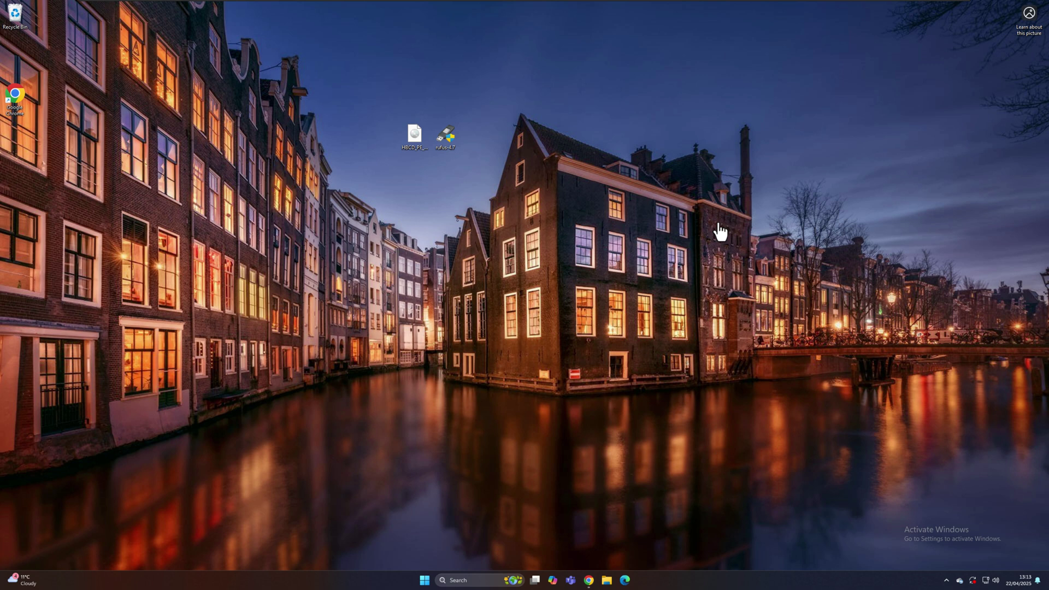
- Review the Windows account sign-in options in the system settings, then close the settings window
click(421, 585)
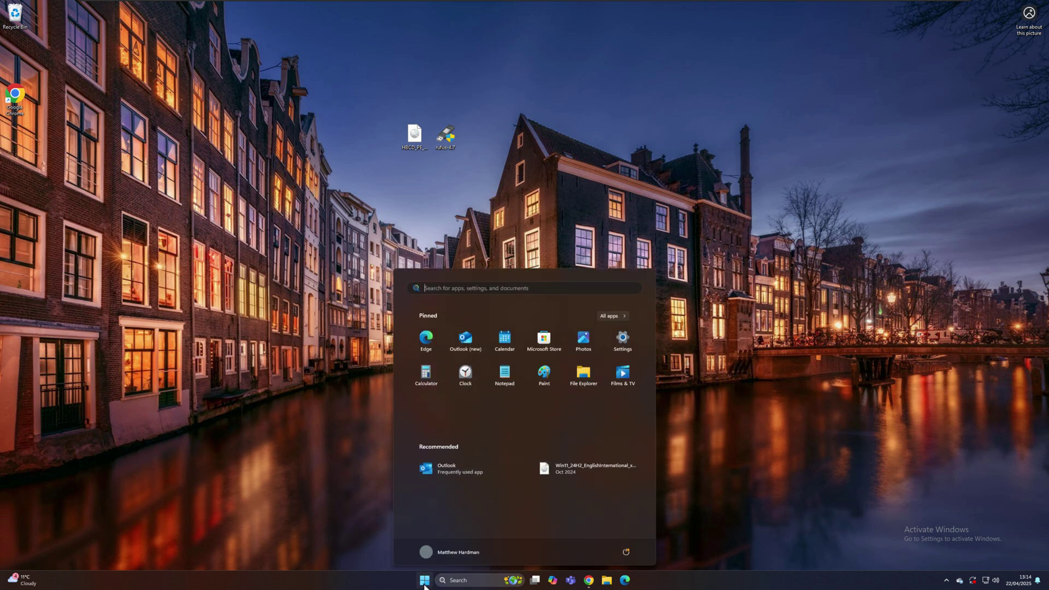
click(622, 344)
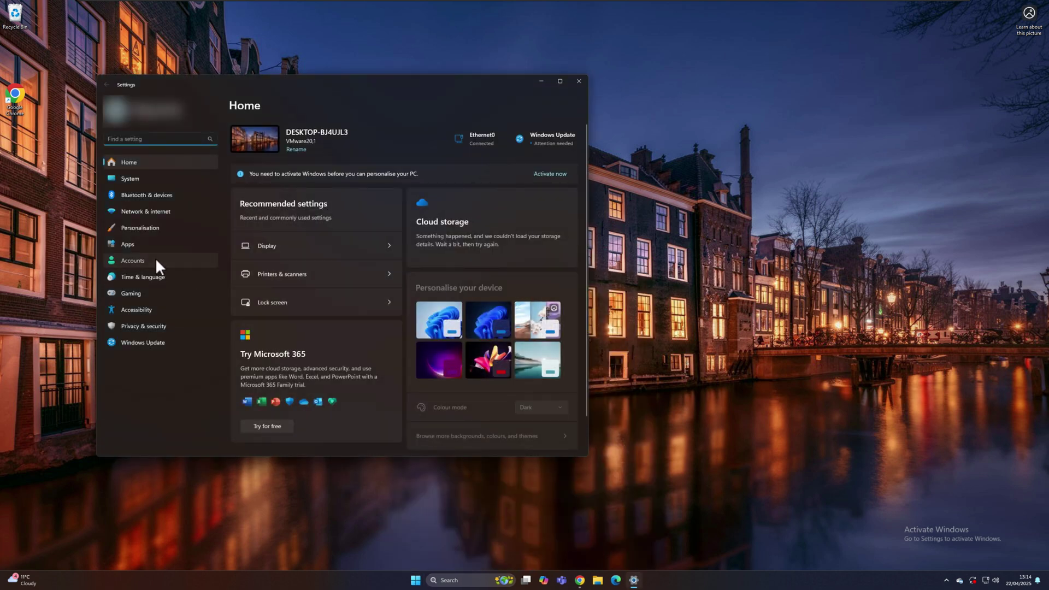
click(155, 261)
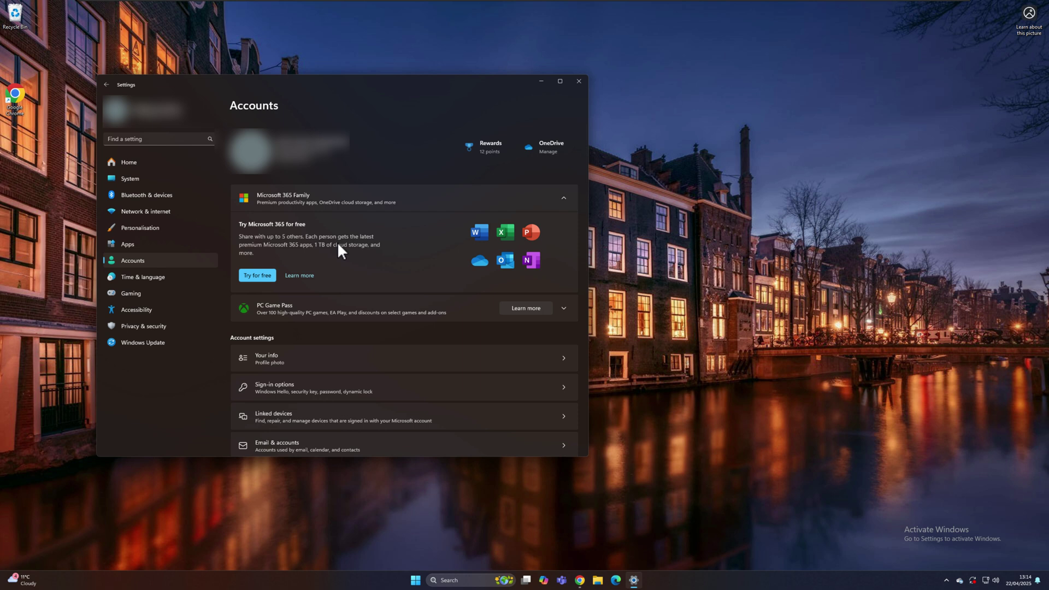
scroll(375, 293, down, 1)
click(283, 335)
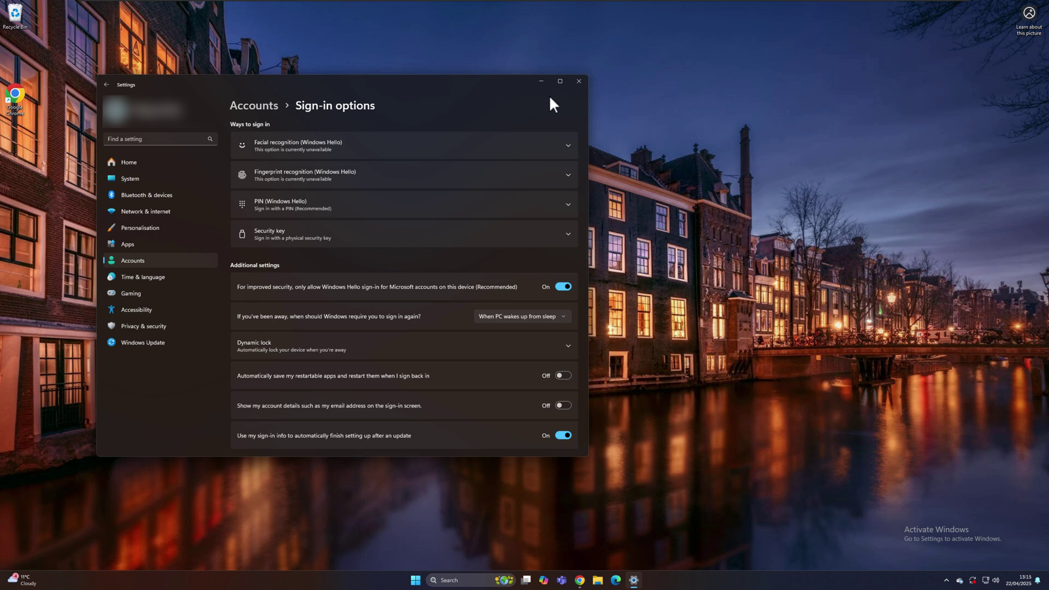
click(583, 82)
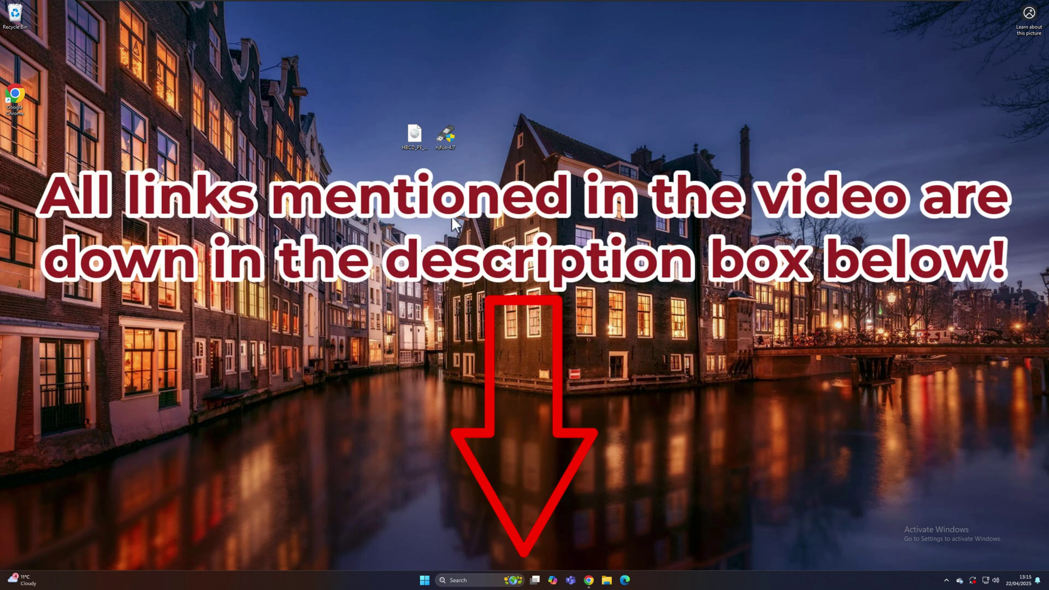
- Switch to Chrome and examine the password tools, including Windows Login Unlocker, in the Hiren's BootCD PE ISO content list
click(588, 581)
scroll(260, 361, up, 5)
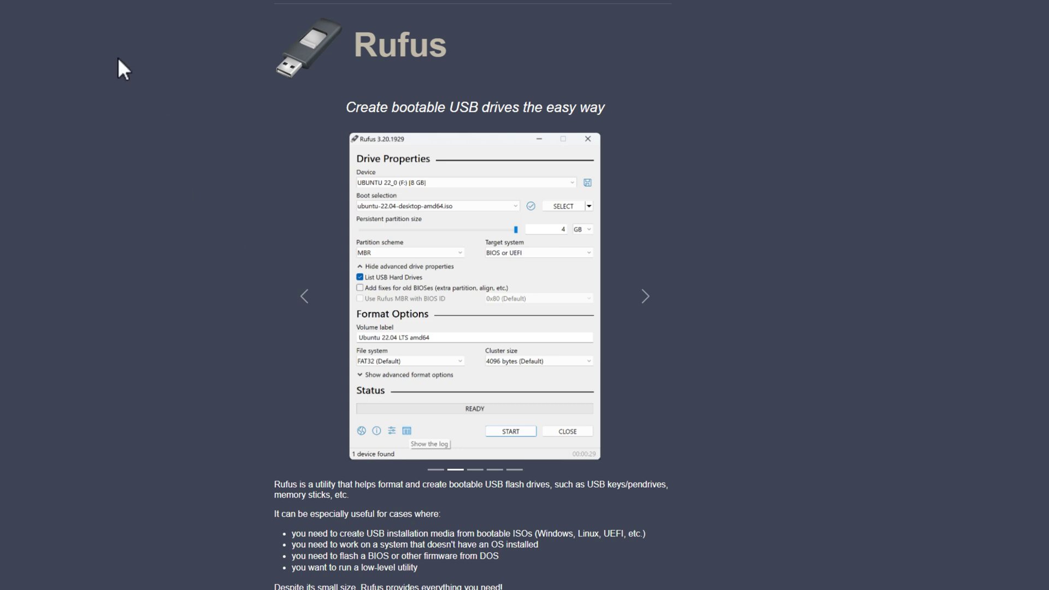
click(60, 9)
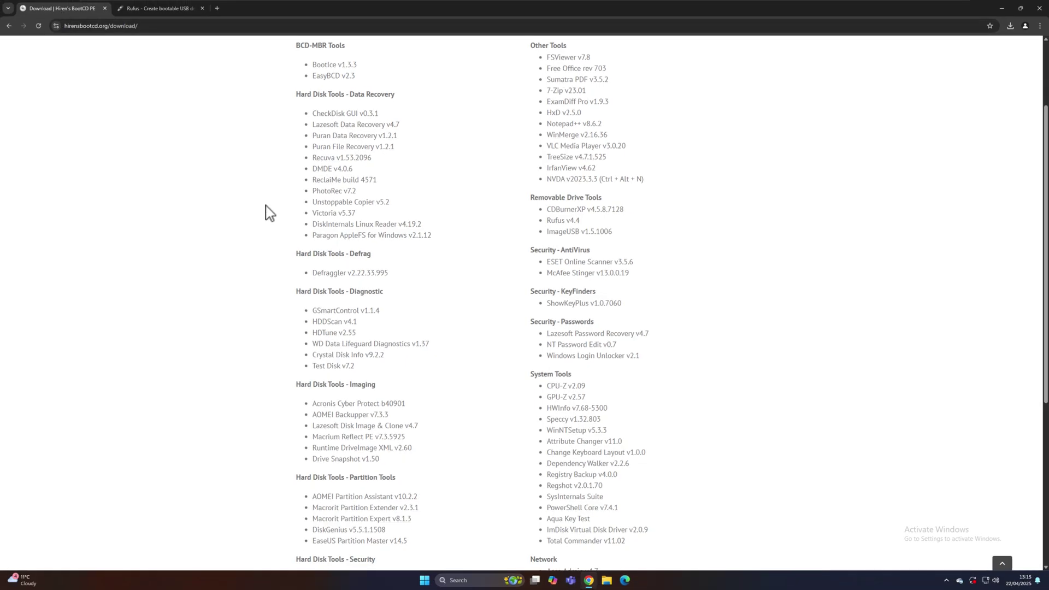
scroll(278, 221, up, 2)
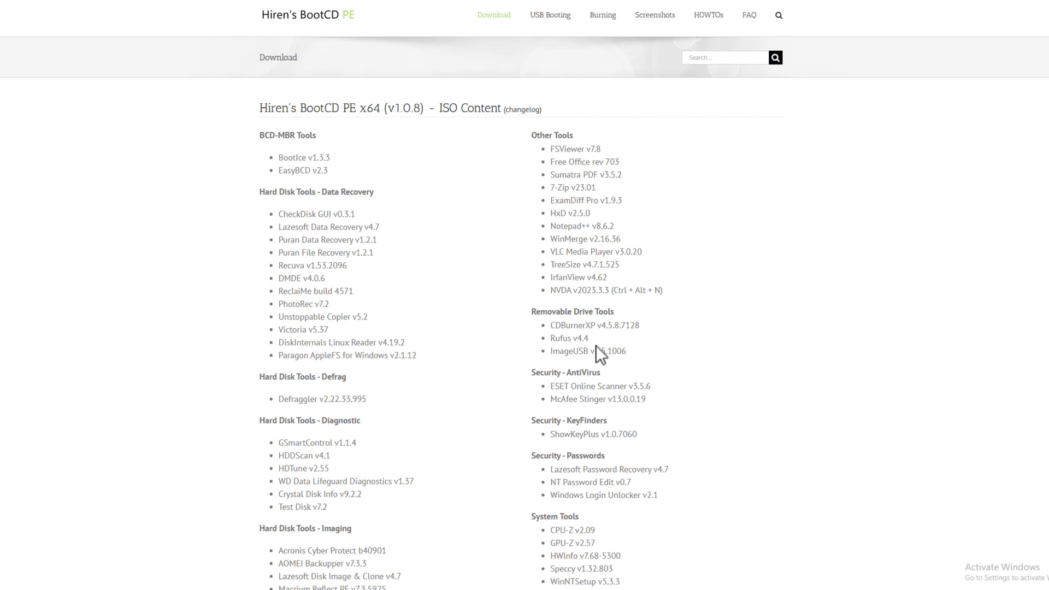
scroll(520, 360, down, 2)
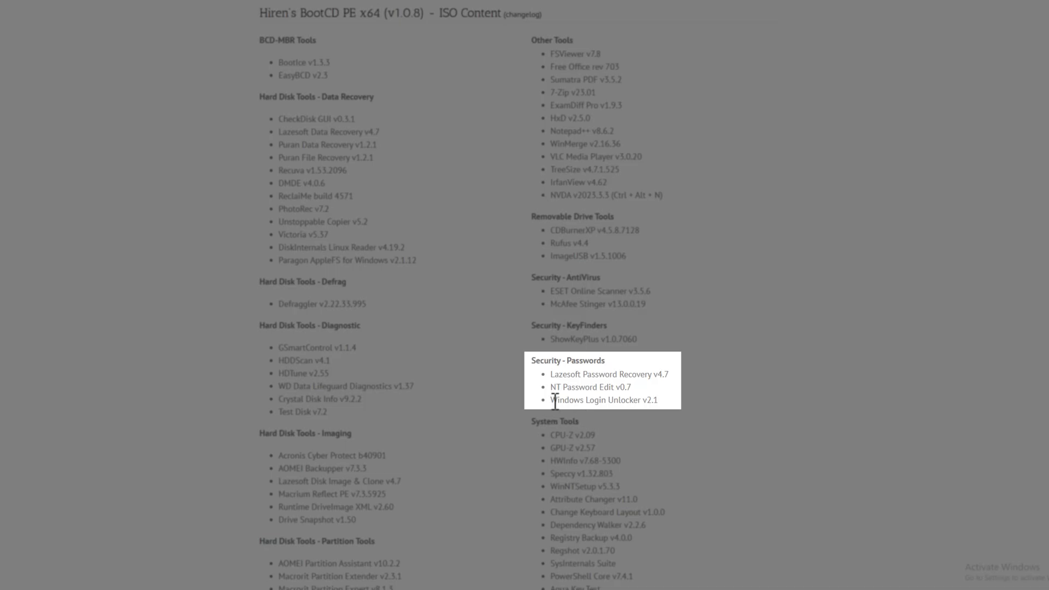
drag(553, 400, 662, 417)
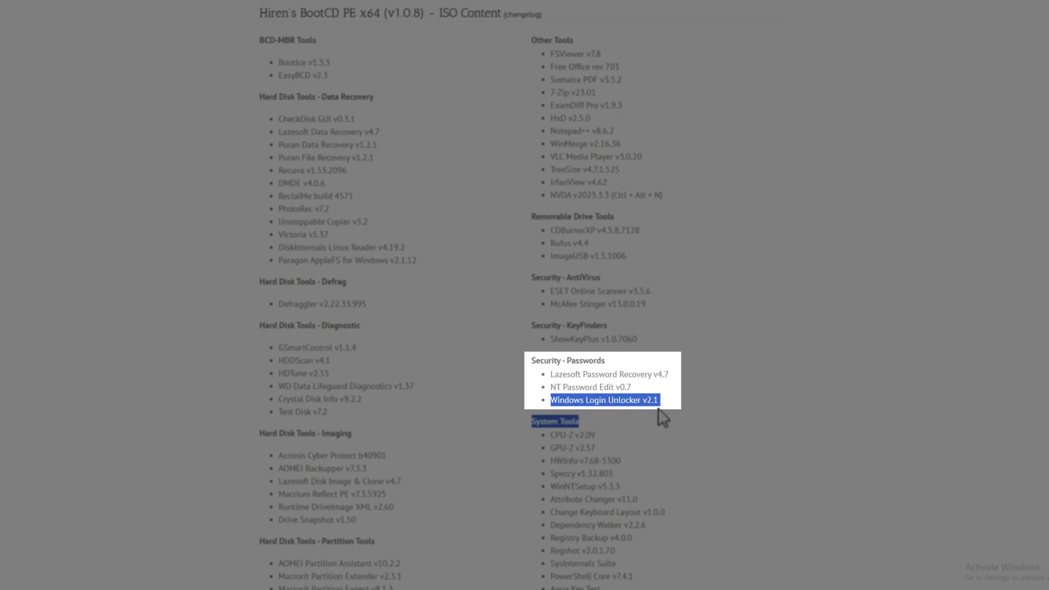
click(590, 382)
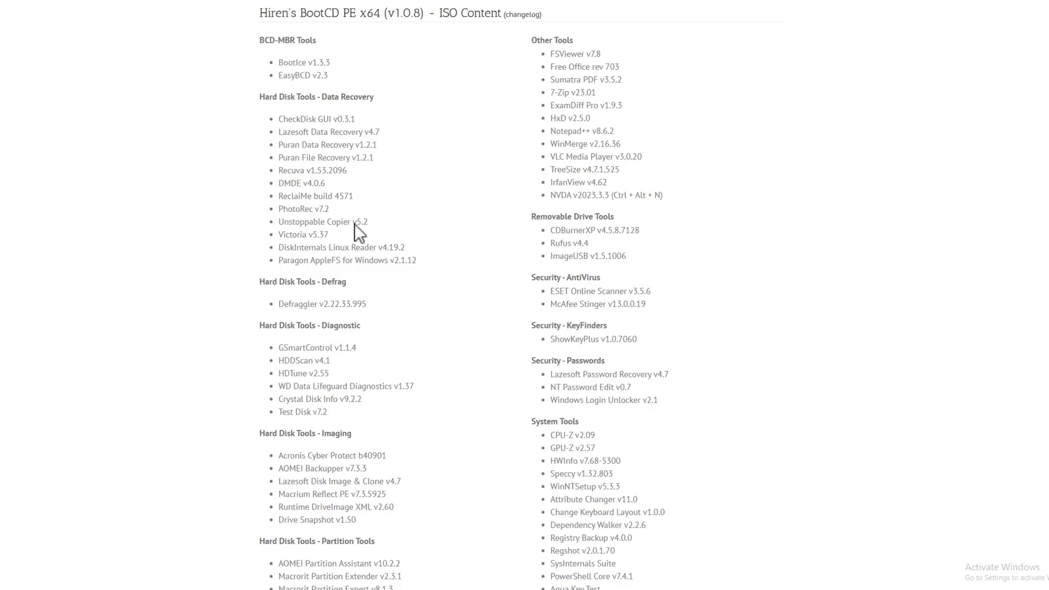
scroll(406, 215, up, 2)
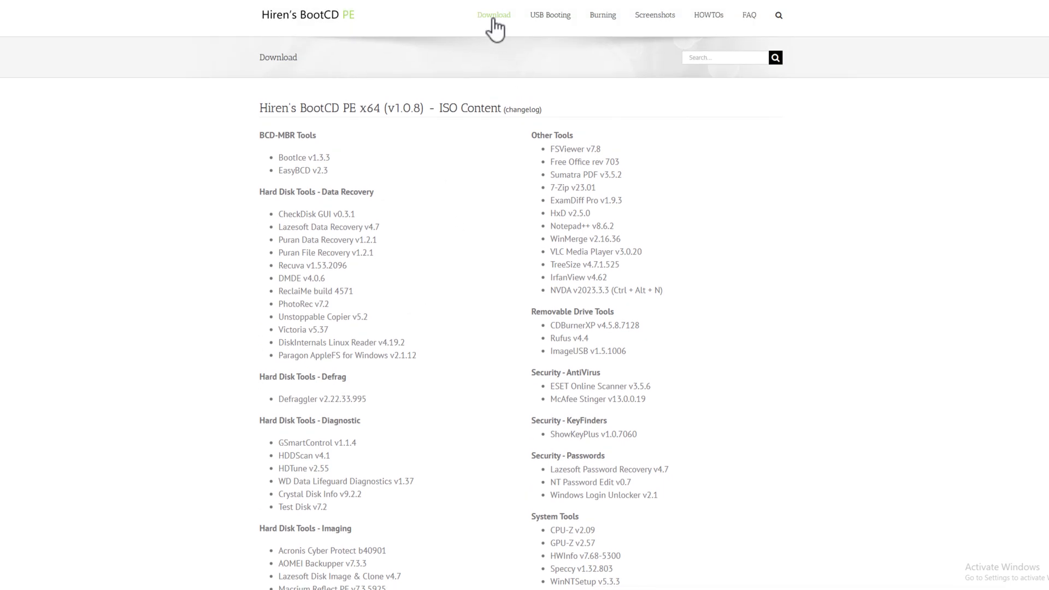
scroll(378, 271, down, 8)
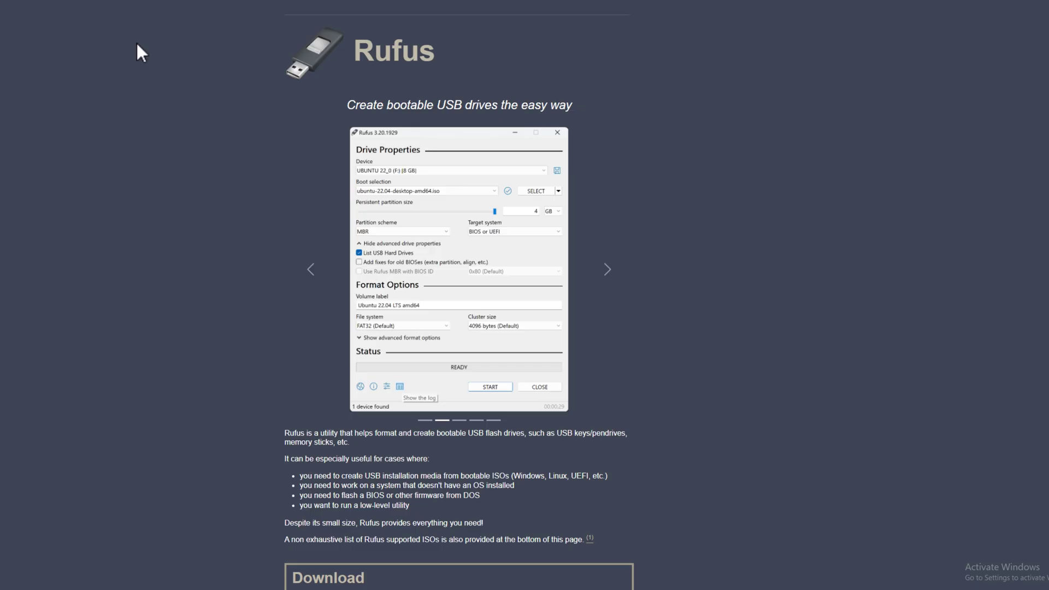
- View the latest releases on the Rufus download page and minimize the browser
scroll(930, 219, down, 5)
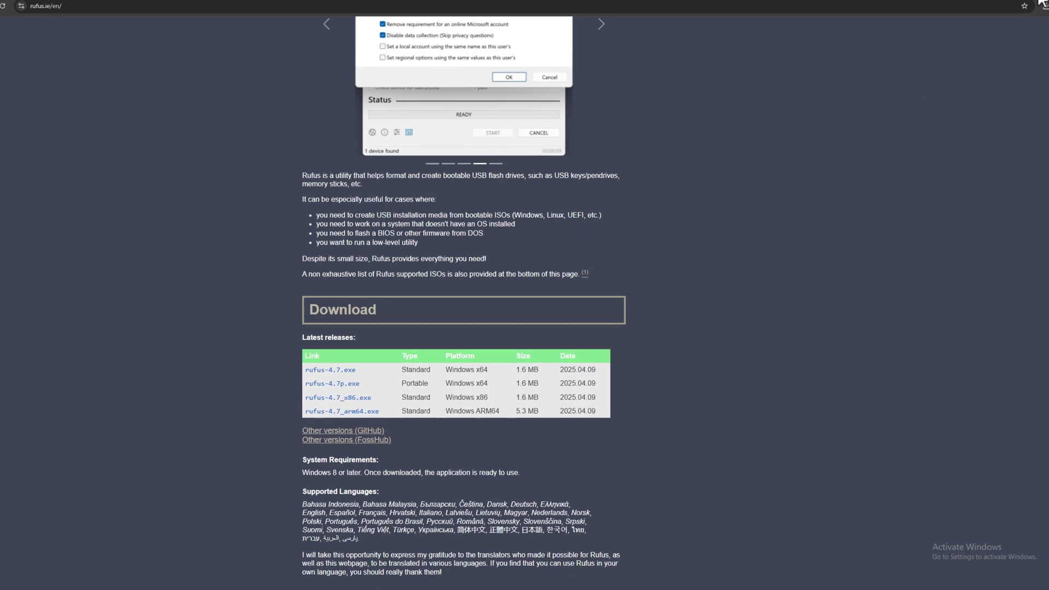
click(1002, 8)
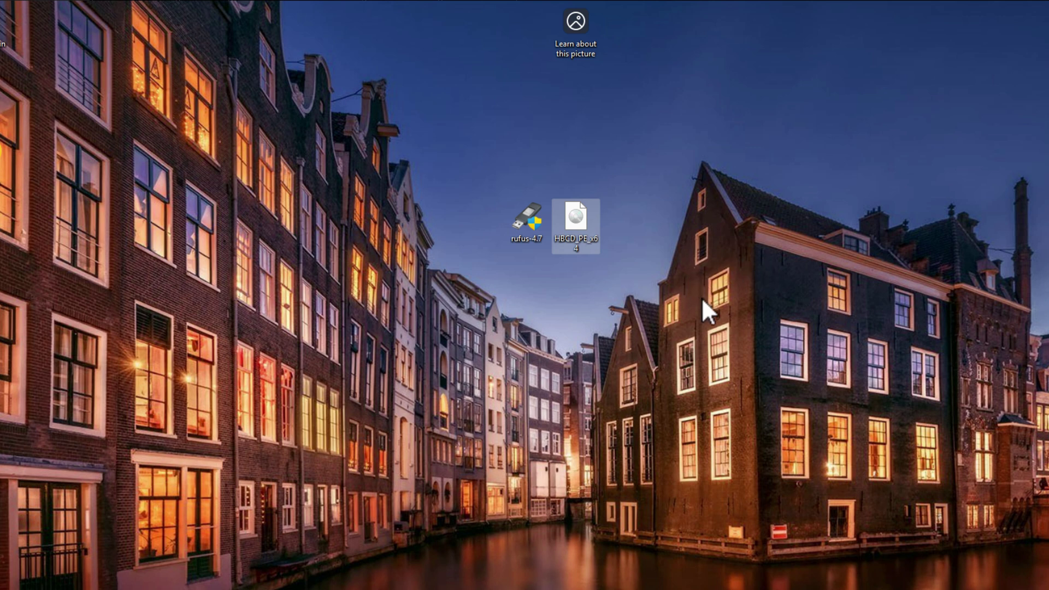
- Launch rufus-4.7 from the desktop, allow it to make changes, and load HBCD_PE_x64 as the boot image
double_click(519, 224)
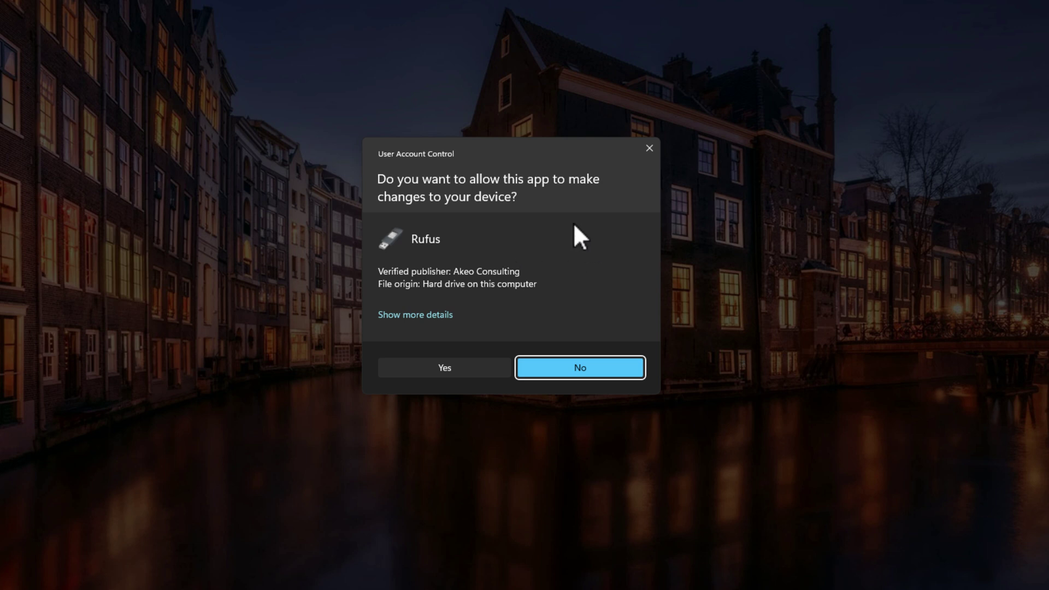
click(444, 365)
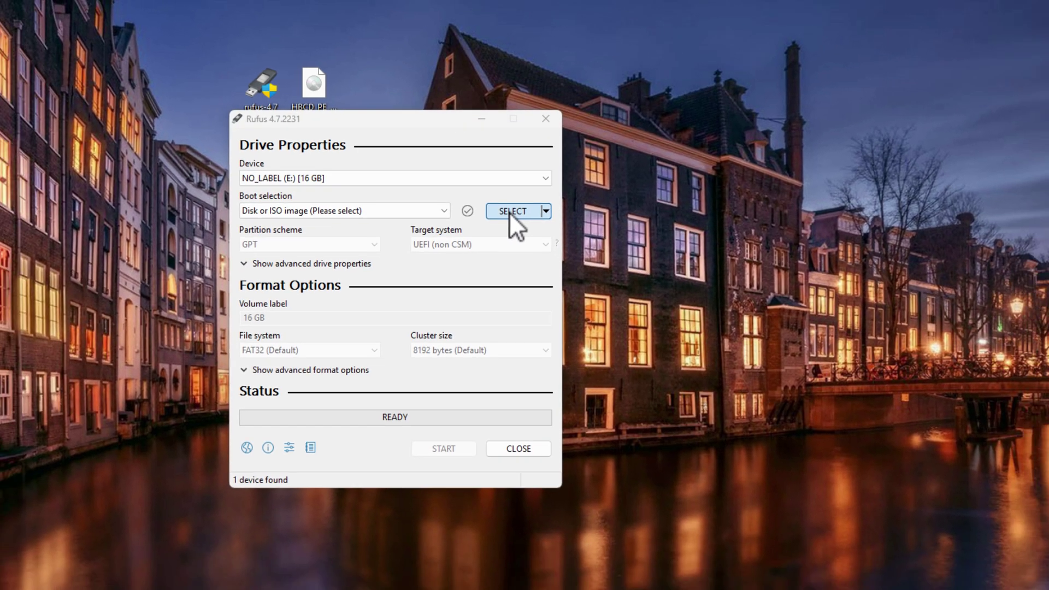
click(519, 232)
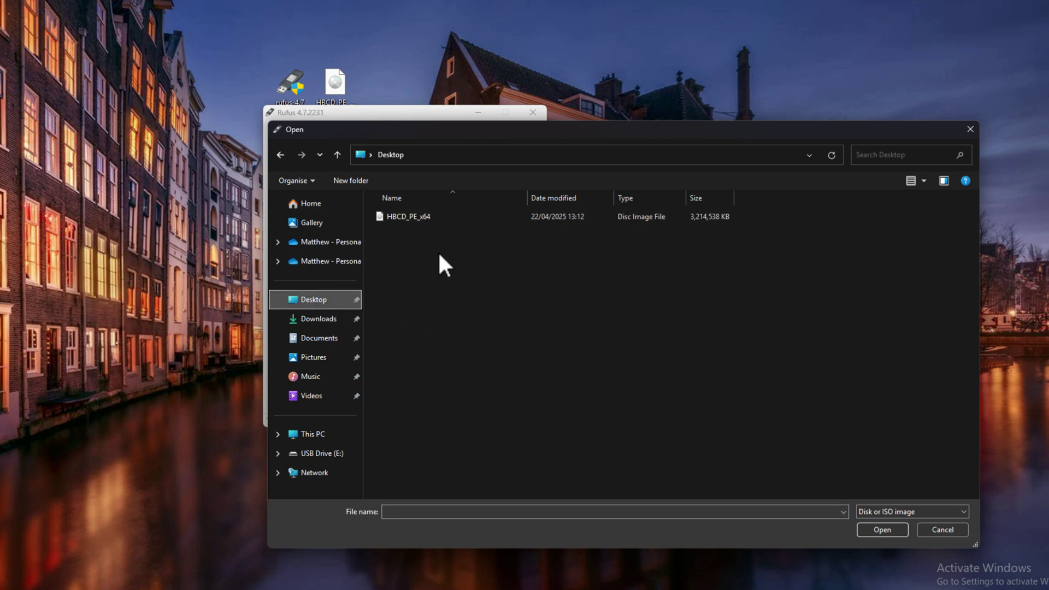
click(419, 217)
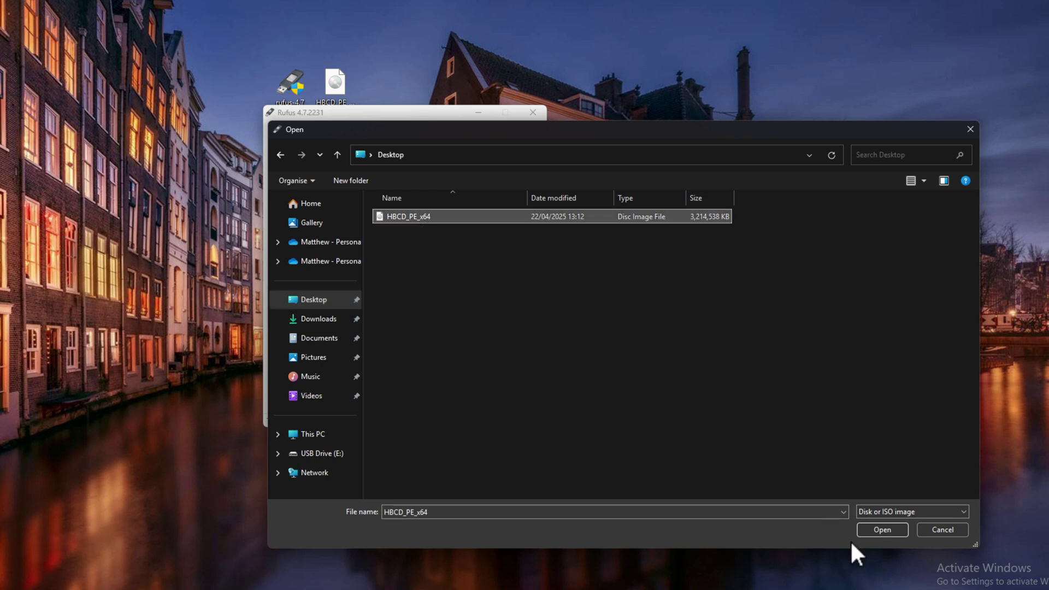
click(879, 531)
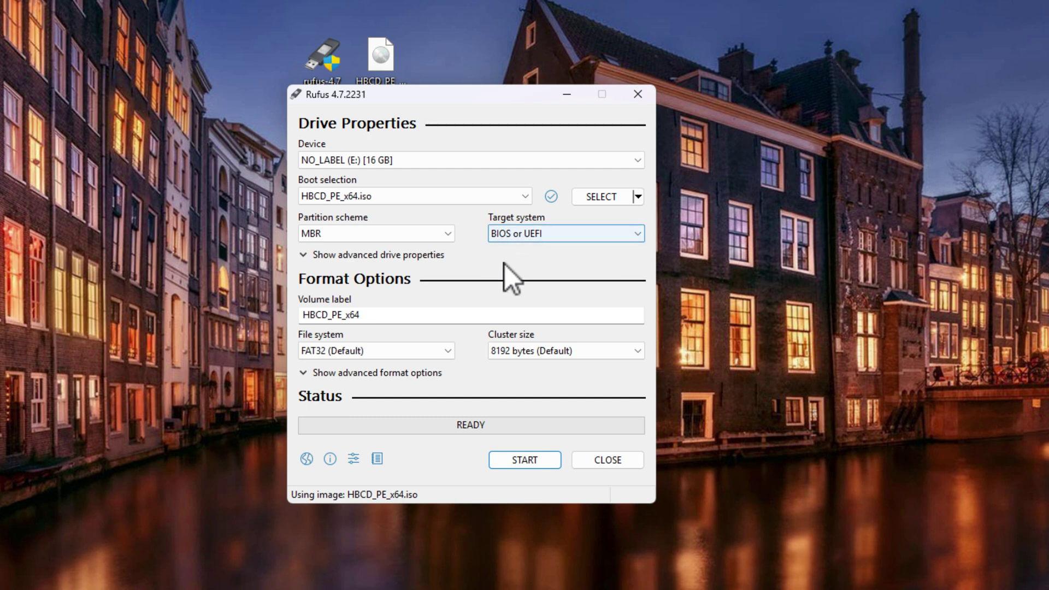
- Toggle dual UEFI/BIOS mode off and back on, and check the target system choices
key(alt+e)
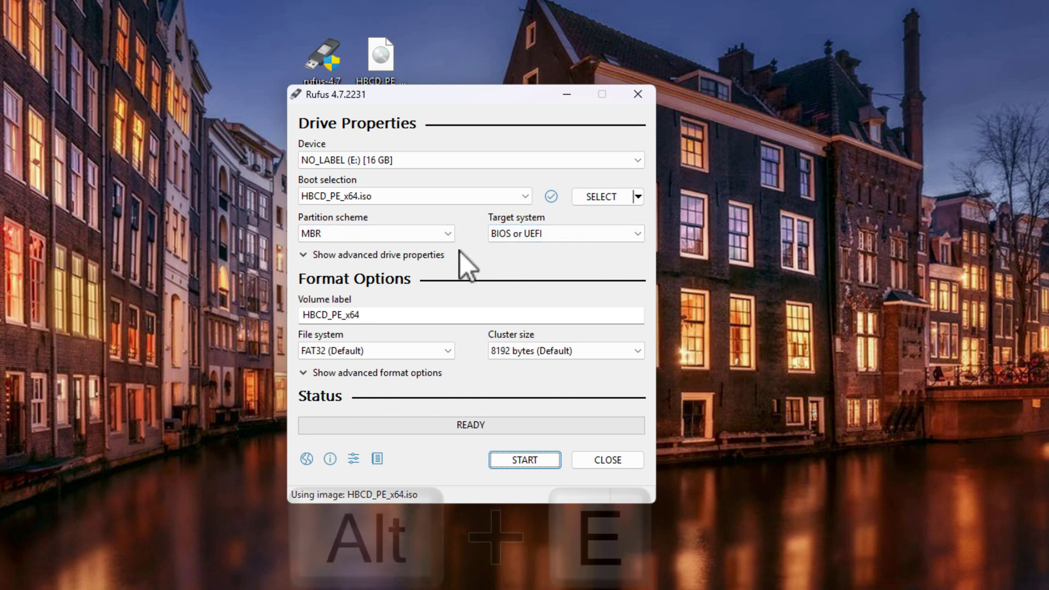
key(alt+e)
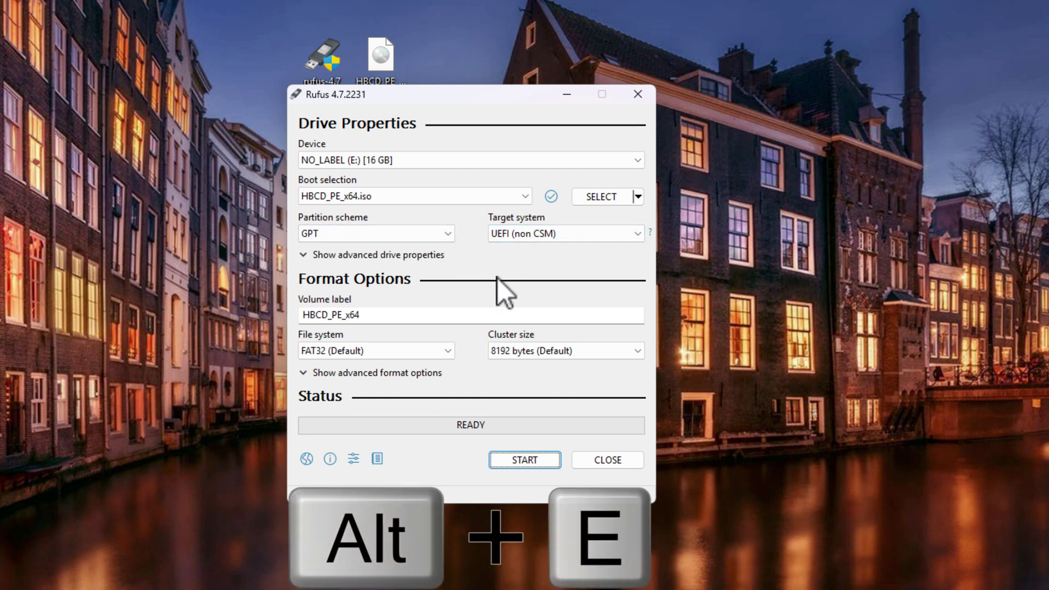
key(alt+e)
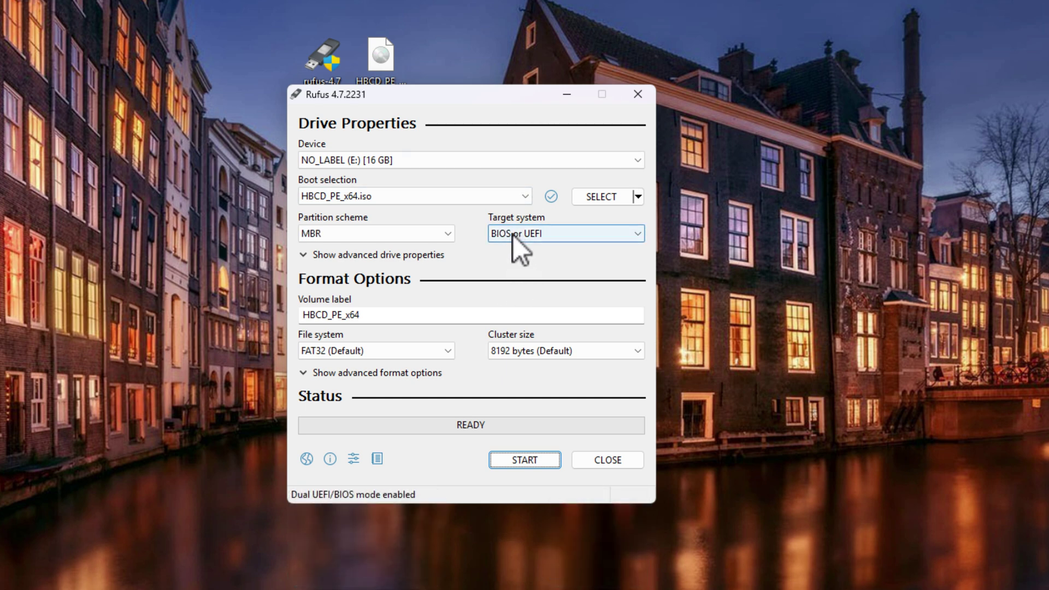
mouse_move(513, 236)
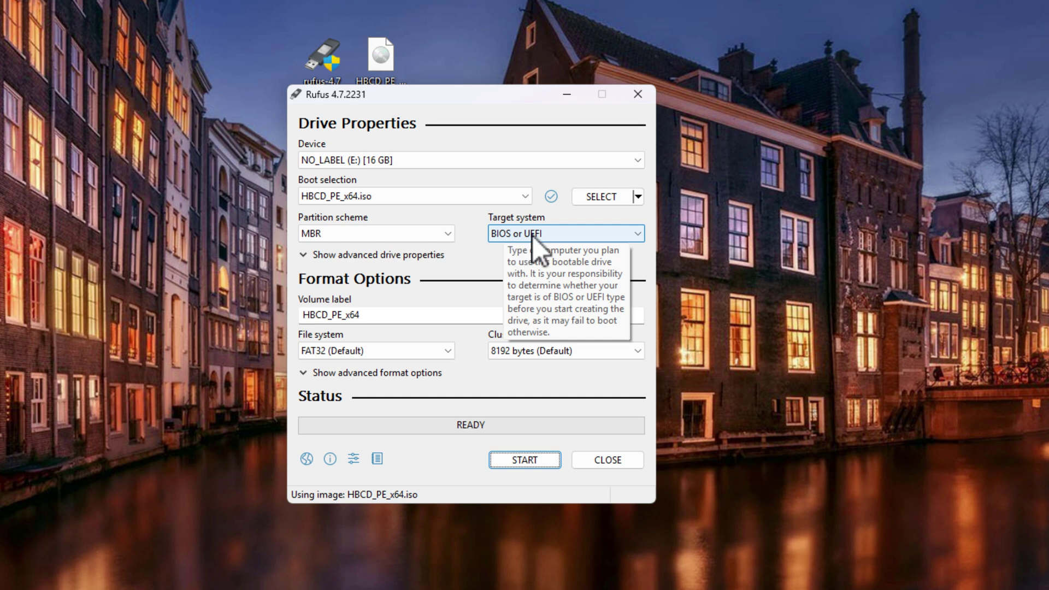
click(520, 235)
click(520, 234)
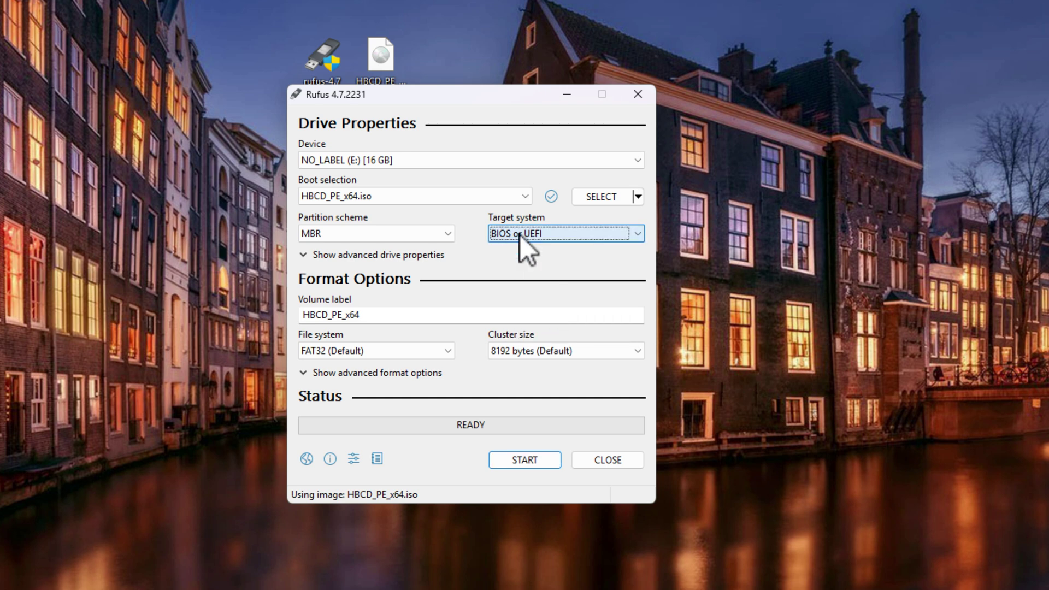
- Disable dual UEFI/BIOS mode and try the MBR and GPT partition schemes for the USB drive
key(alt+e)
click(538, 233)
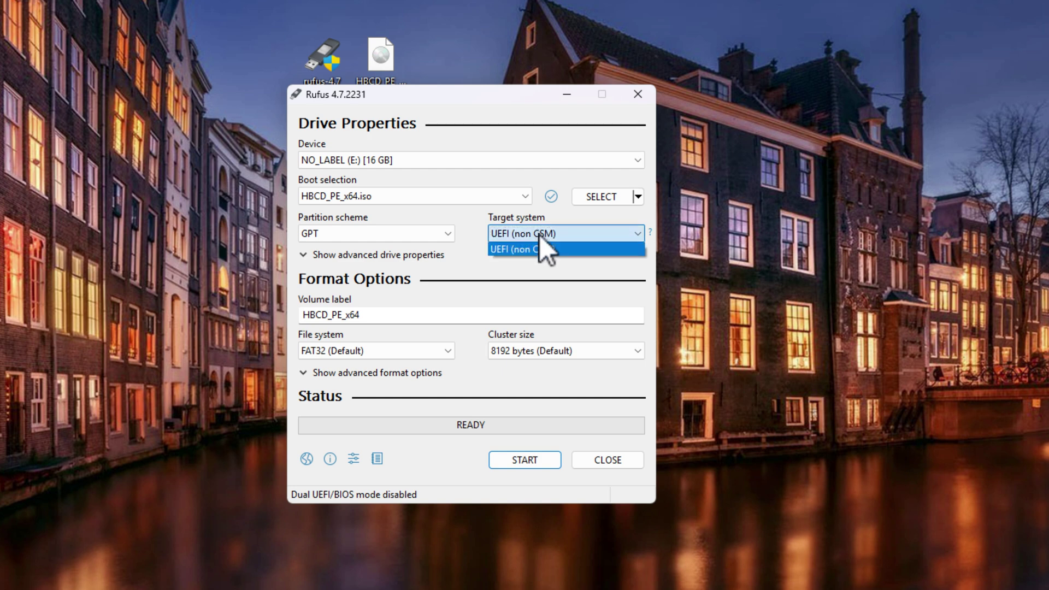
click(395, 240)
click(396, 240)
click(389, 254)
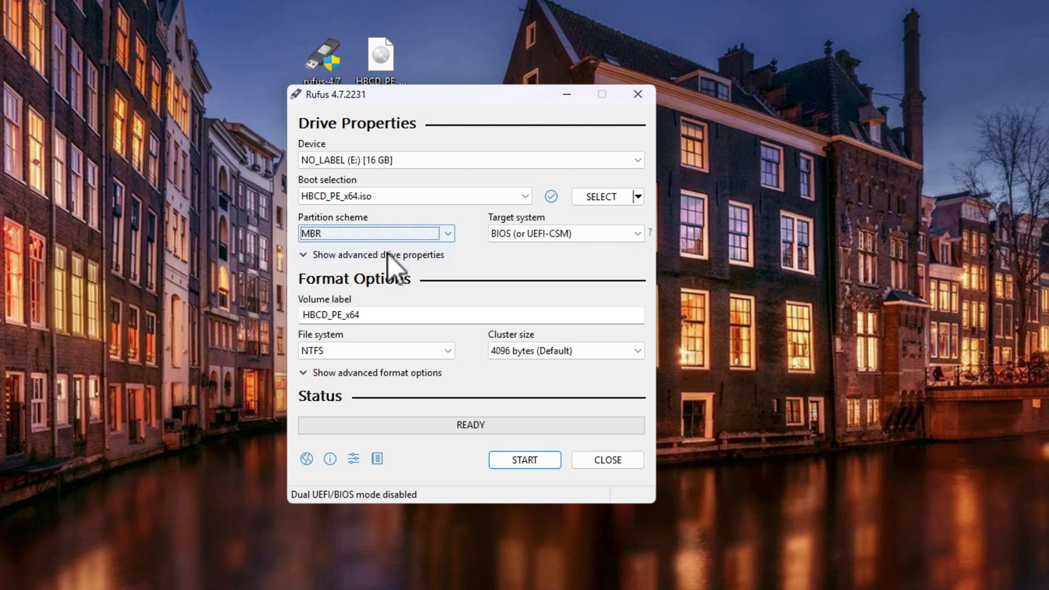
click(353, 239)
click(409, 257)
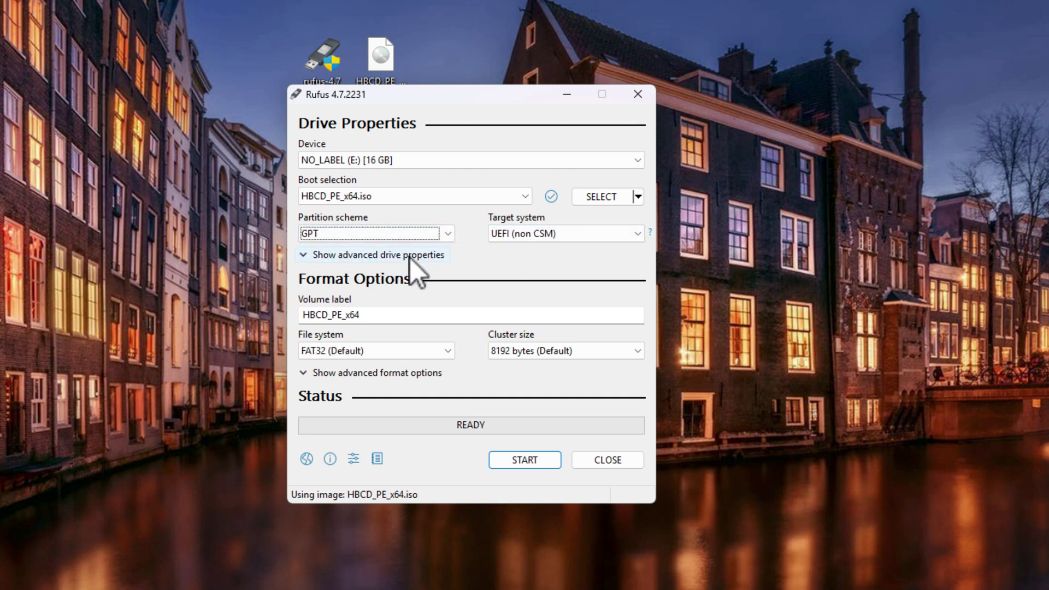
- Enable dual UEFI/BIOS mode and start writing the image to the 16 GB USB drive, accepting the revoked bootloader and data erasure
key(alt+e)
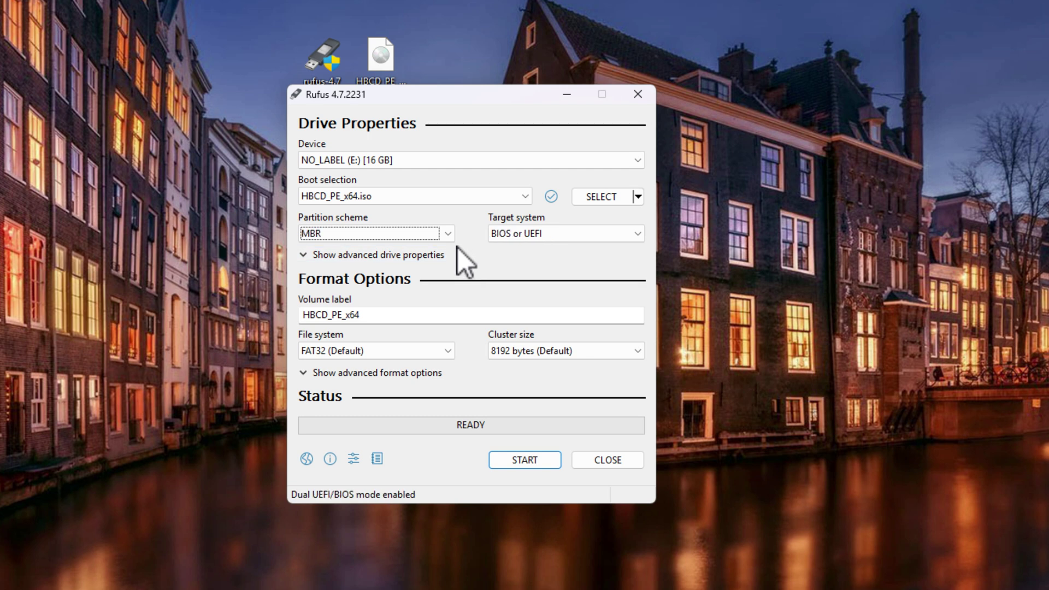
mouse_move(498, 236)
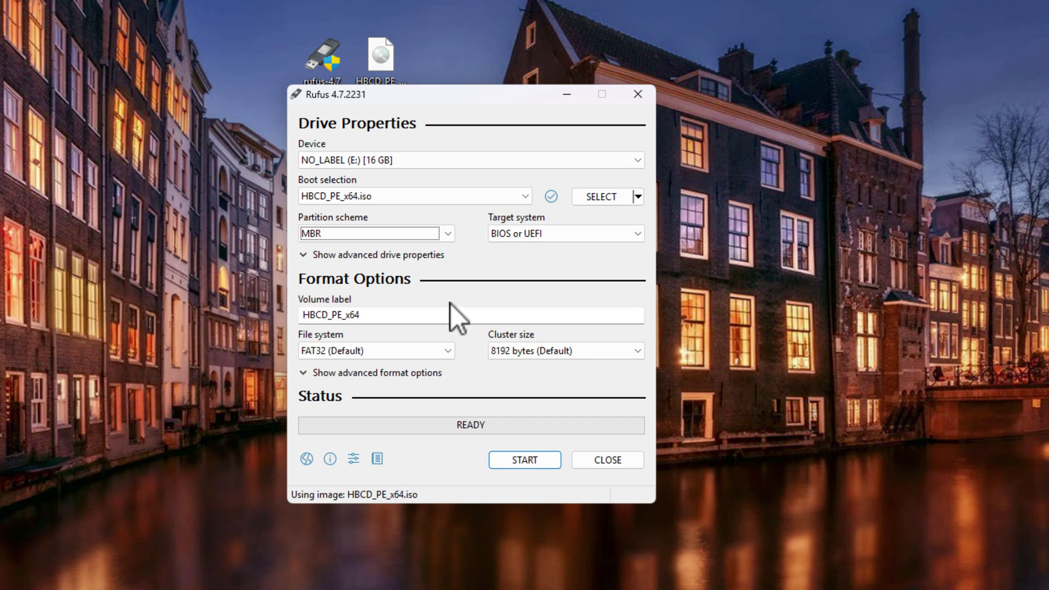
click(529, 464)
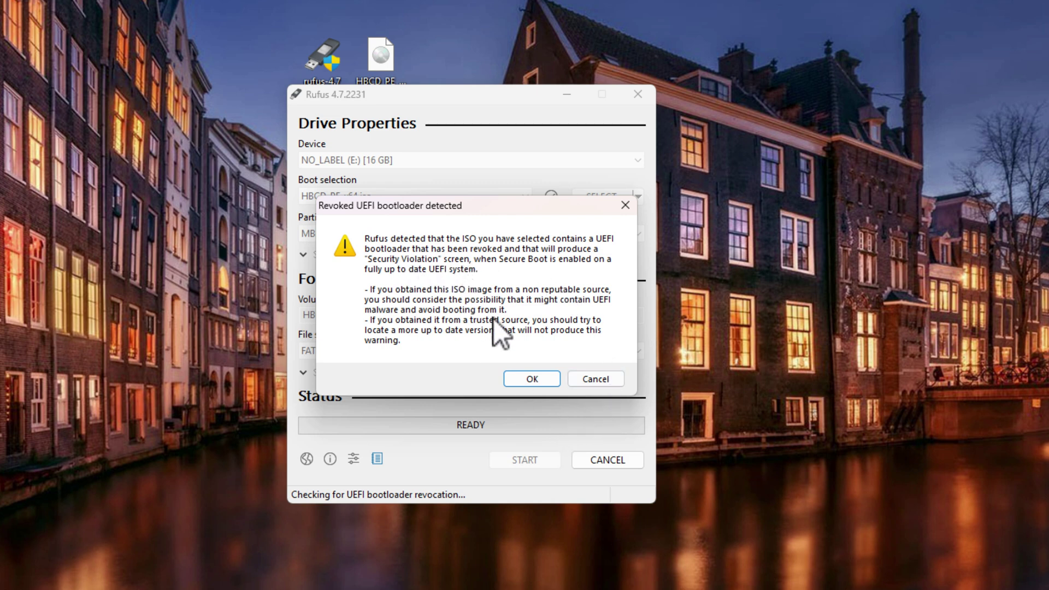
click(529, 379)
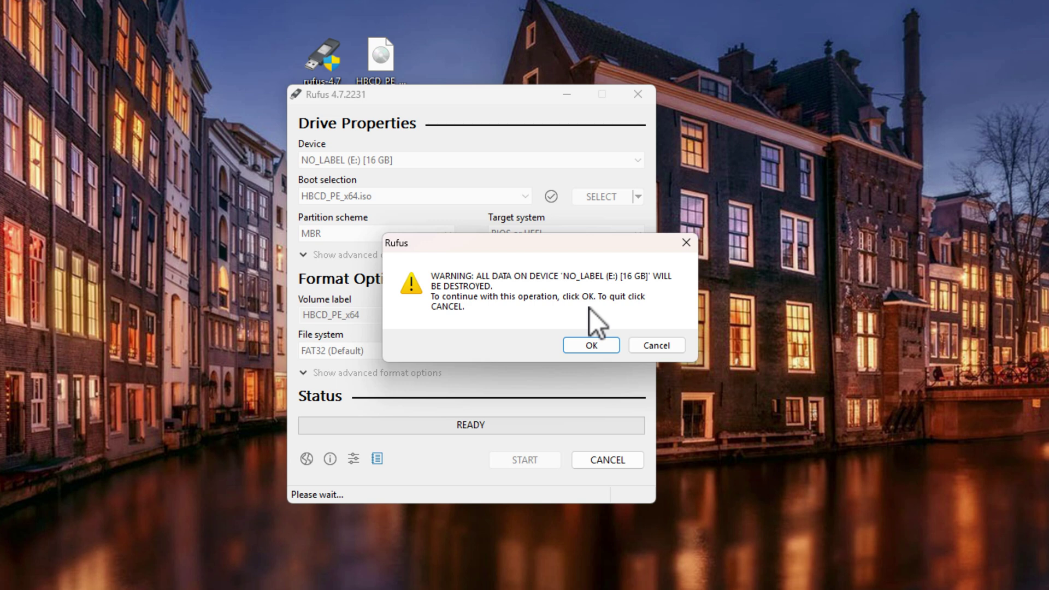
click(590, 350)
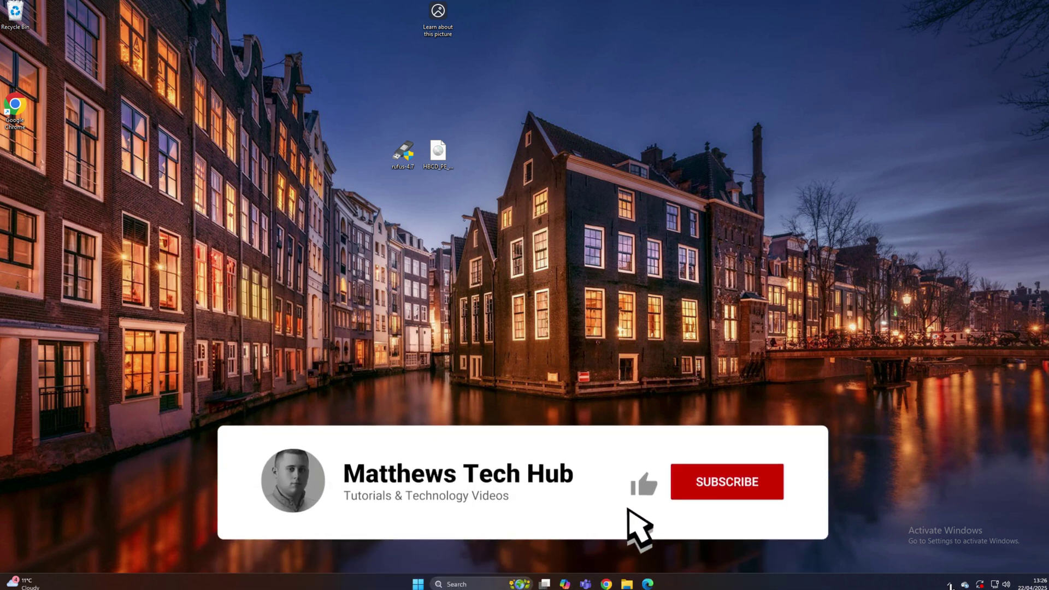
- Safely eject the Cruzer Blade USB drive from Windows
click(950, 584)
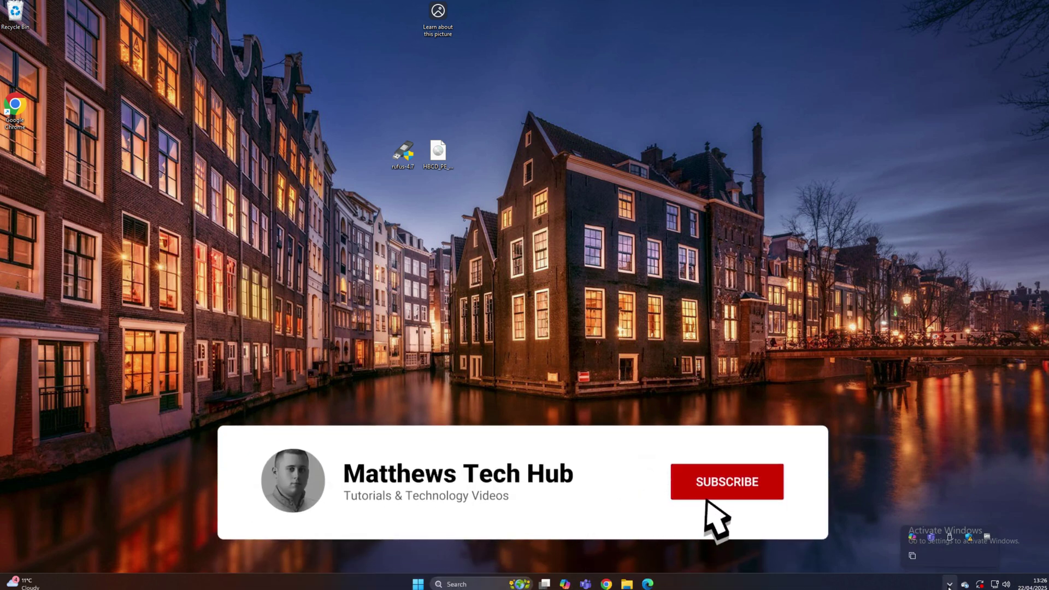
click(949, 536)
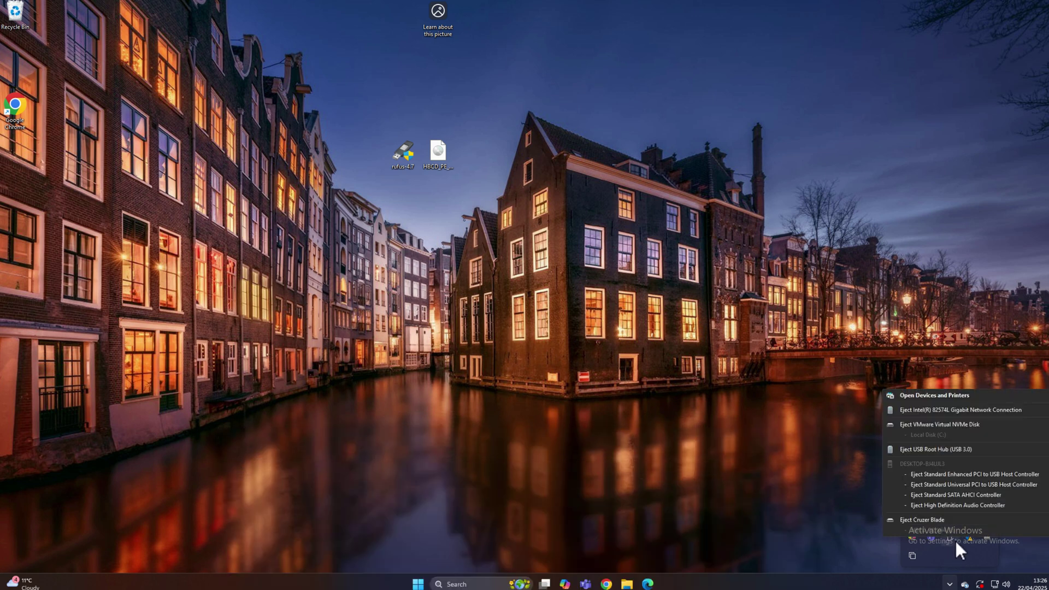
click(930, 522)
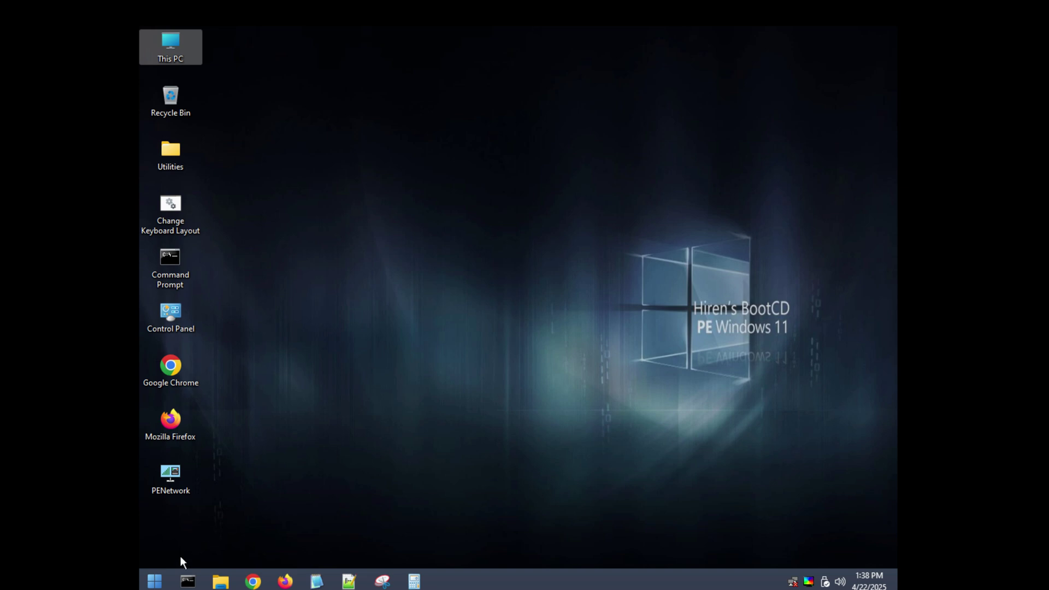
- Find Windows Login Unlocker among the security password programs in the Hiren's BootCD PE environment
click(155, 581)
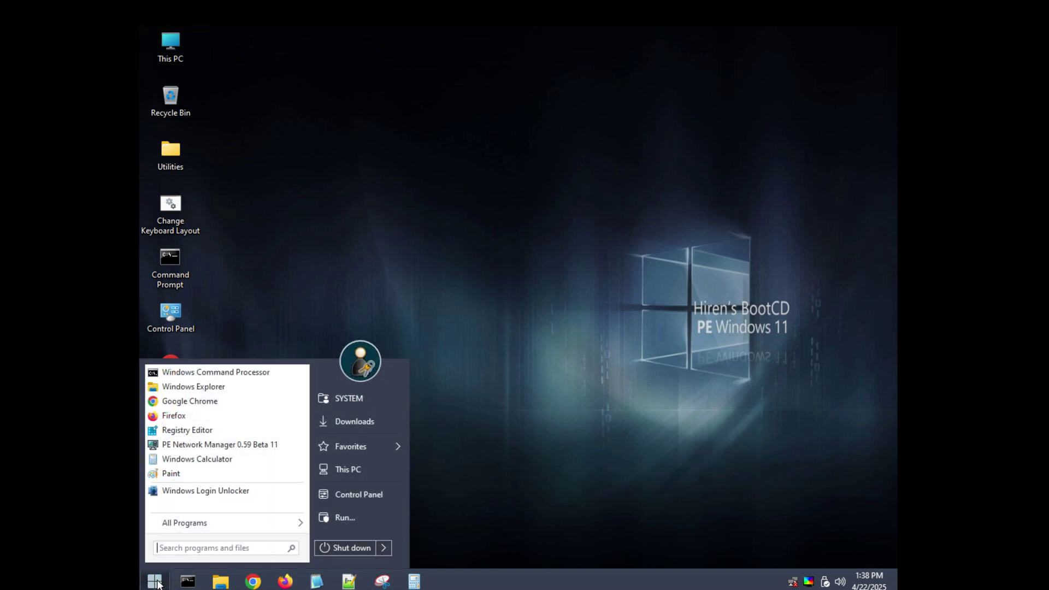
click(207, 524)
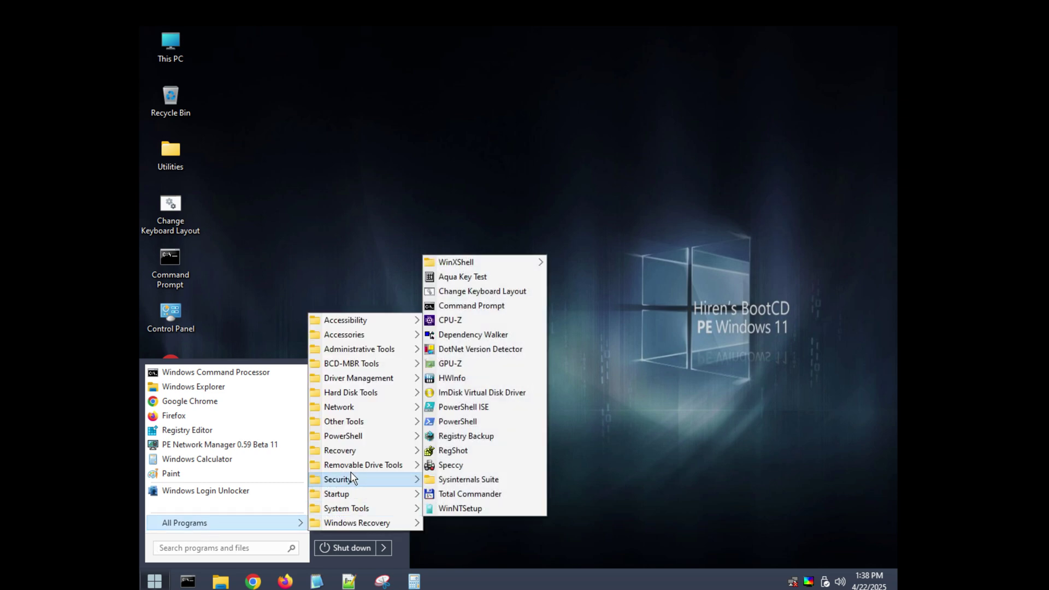
mouse_move(348, 500)
mouse_move(351, 481)
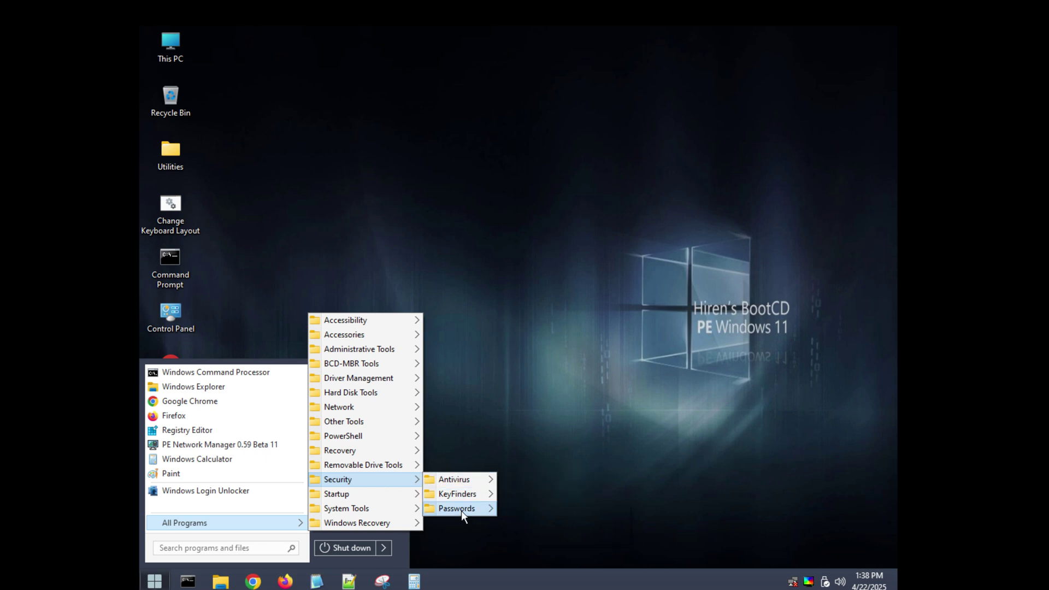
mouse_move(461, 511)
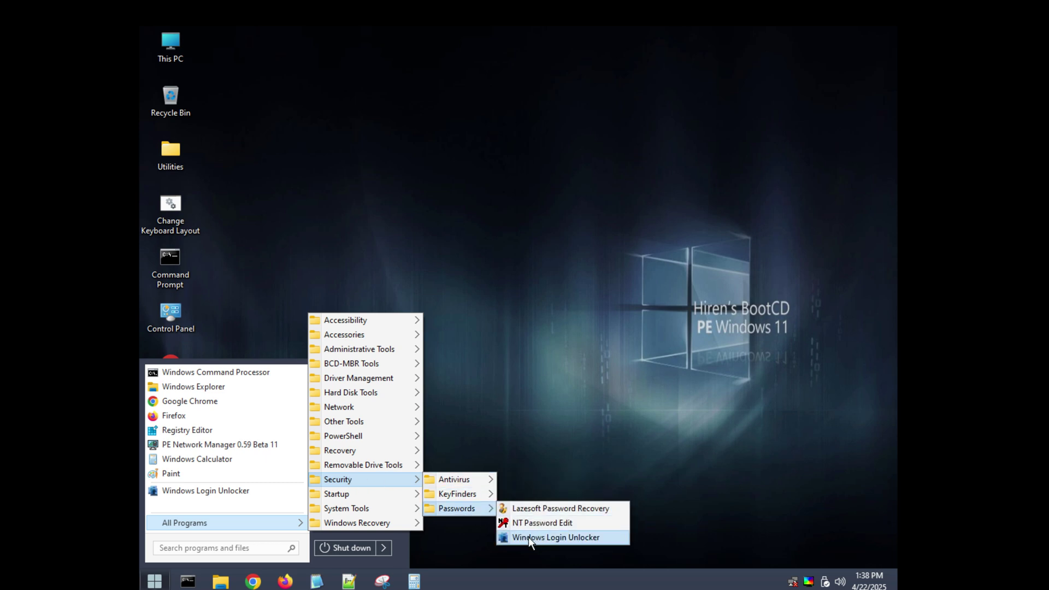
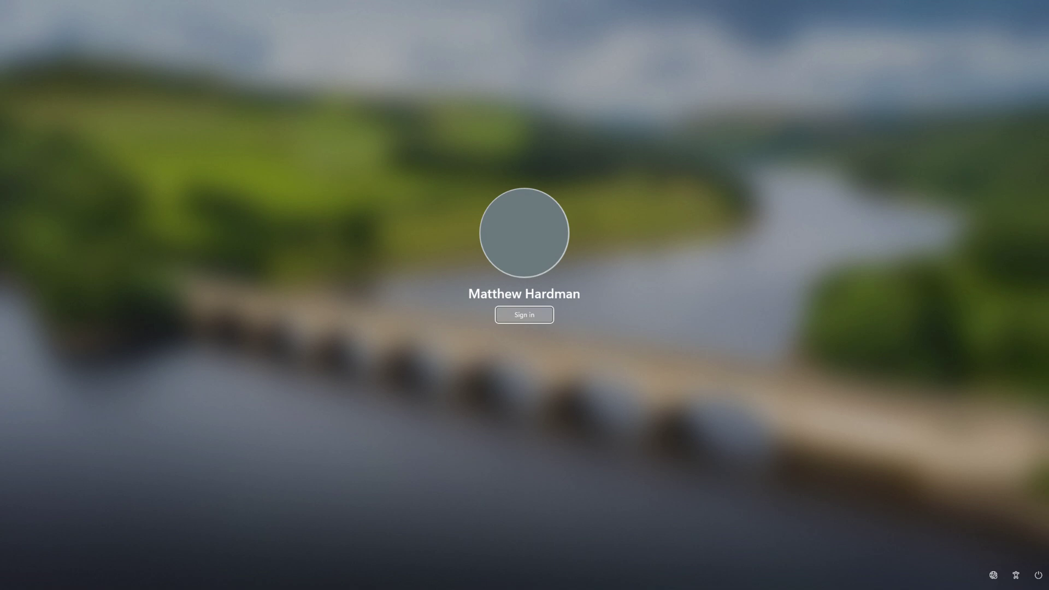
- Sign in to the unlocked Windows account without a password and open Windows Settings
key(Return)
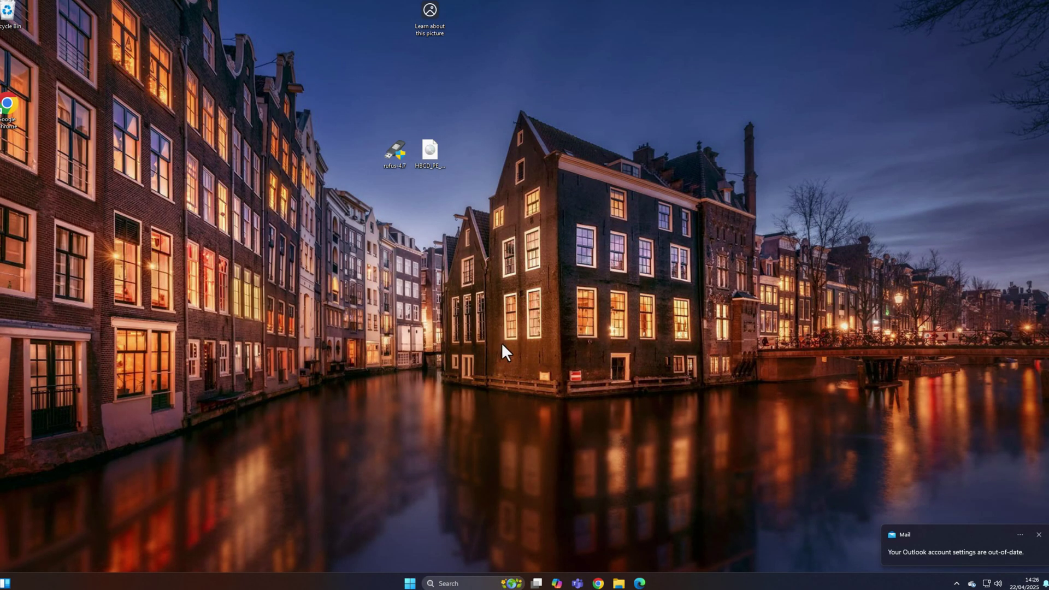
click(411, 586)
click(634, 309)
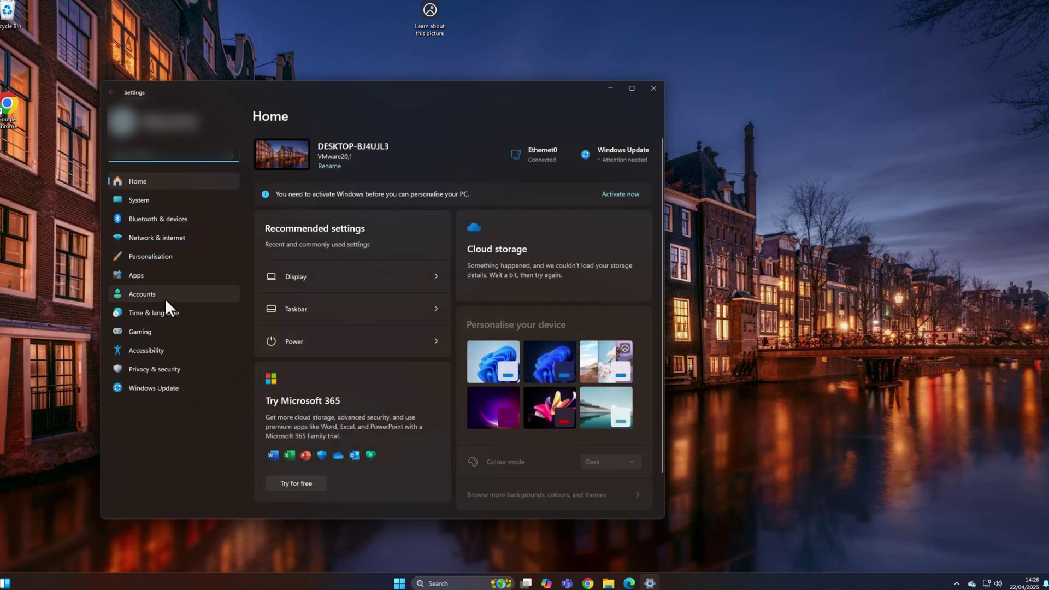
- Stop automatic sign-in to all Microsoft apps in the account's info settings, then return to the Accounts overview
click(165, 299)
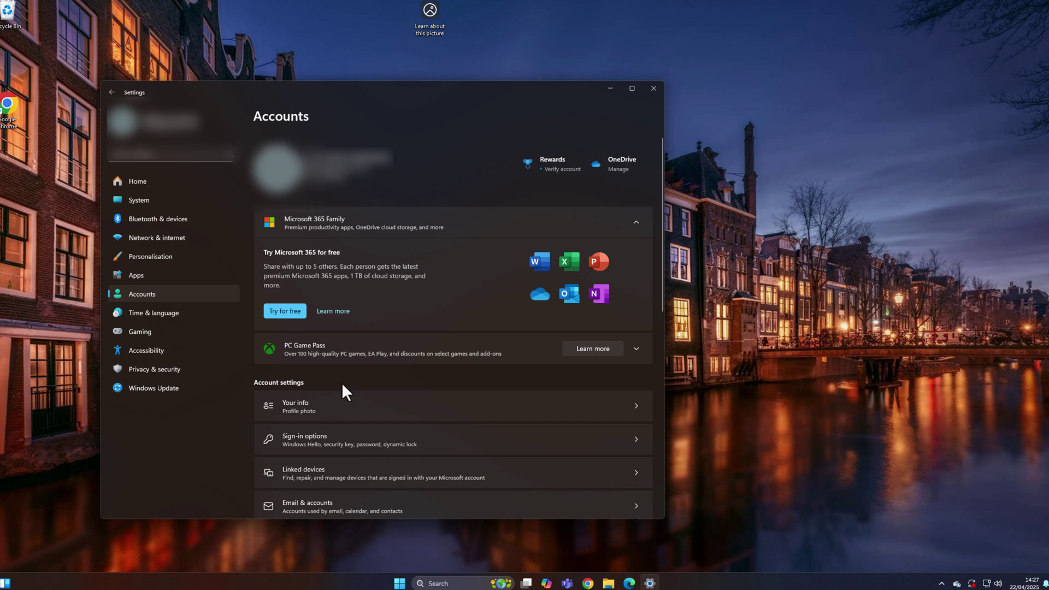
click(322, 409)
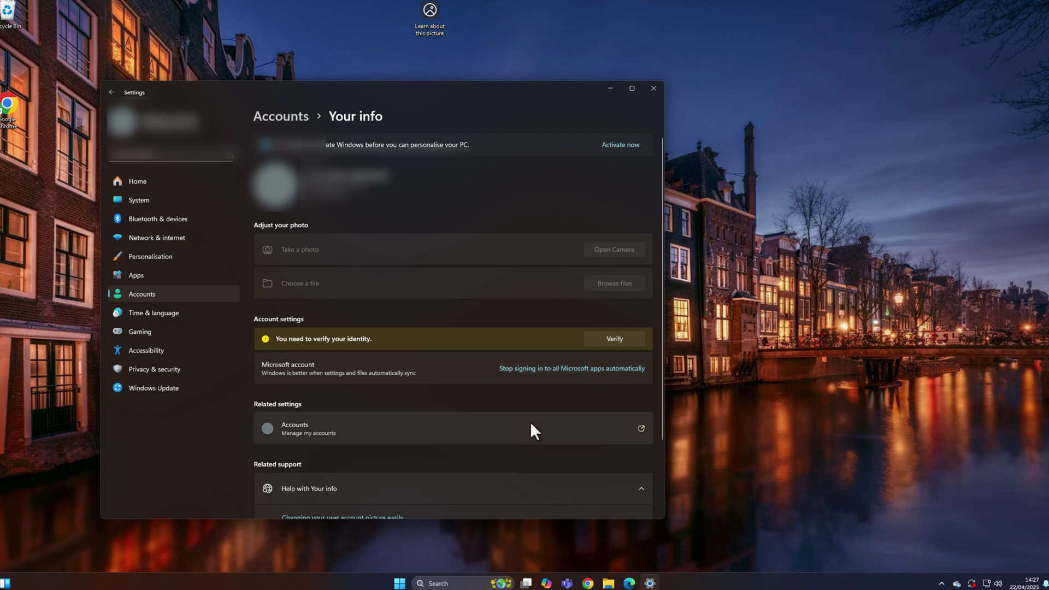
click(571, 368)
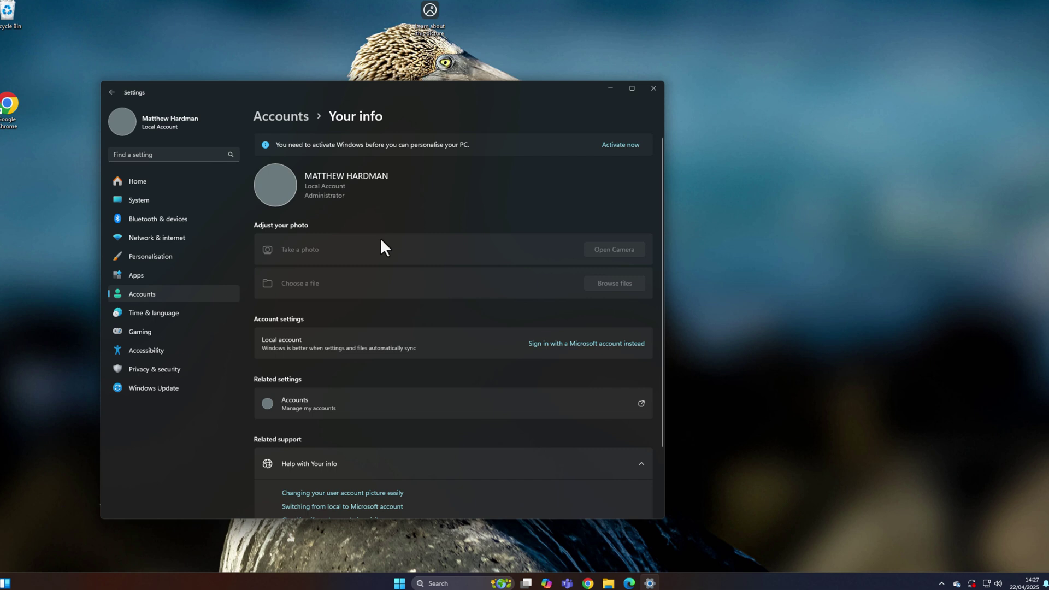
click(279, 119)
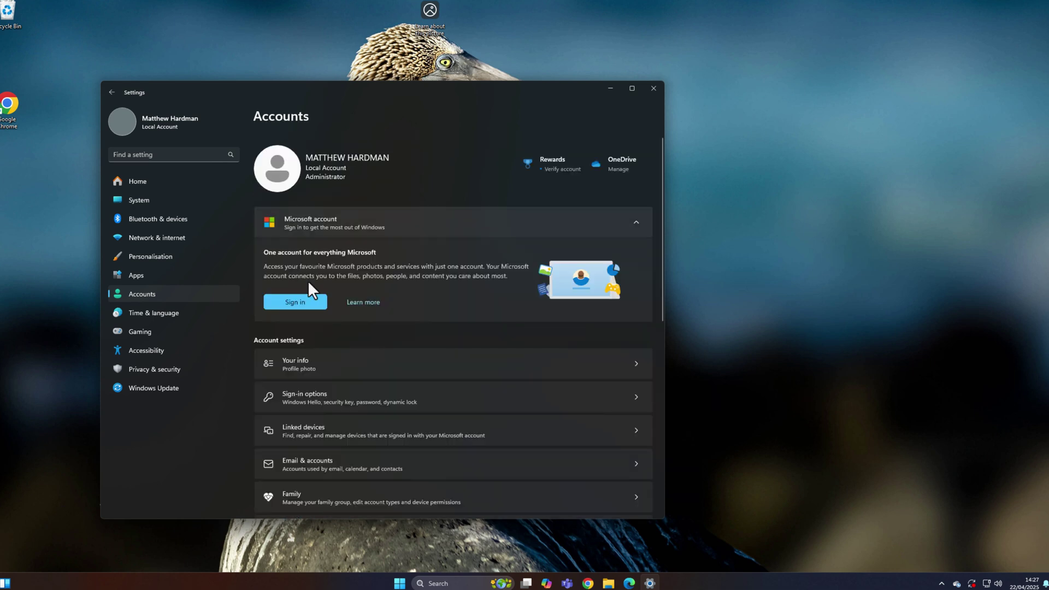